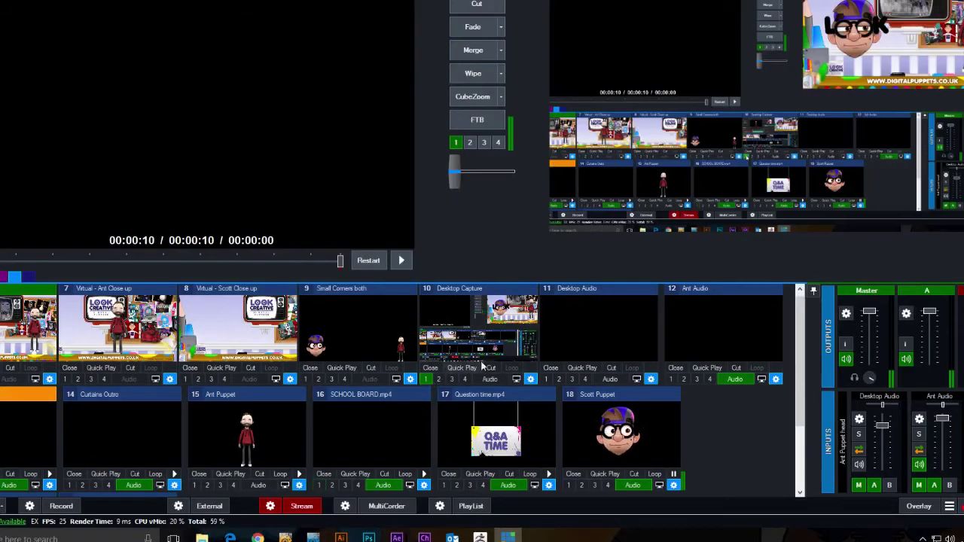
- Switch to Character Animator, enlarge its window over the streaming software and widen the scene view beside the properties
{"action": "left_click", "coordinate": [425, 537]}
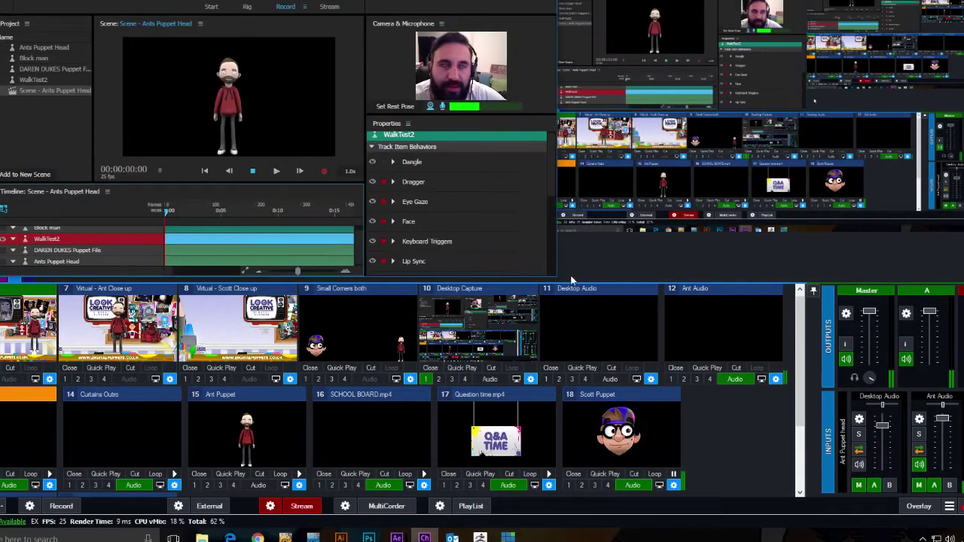
{"action": "left_click_drag", "start_coordinate": [556, 276], "coordinate": [856, 519]}
{"action": "left_click_drag", "start_coordinate": [426, 1], "coordinate": [484, 30]}
{"action": "key", "text": "super+Down"}
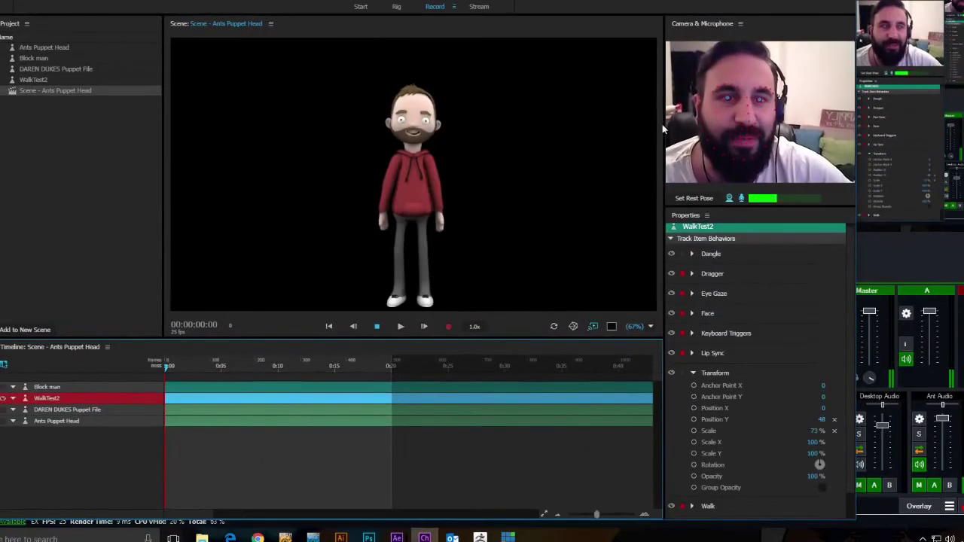
{"action": "left_click_drag", "start_coordinate": [663, 138], "coordinate": [763, 137]}
{"action": "left_click_drag", "start_coordinate": [753, 6], "coordinate": [741, 0]}
{"action": "left_click_drag", "start_coordinate": [849, 506], "coordinate": [866, 512]}
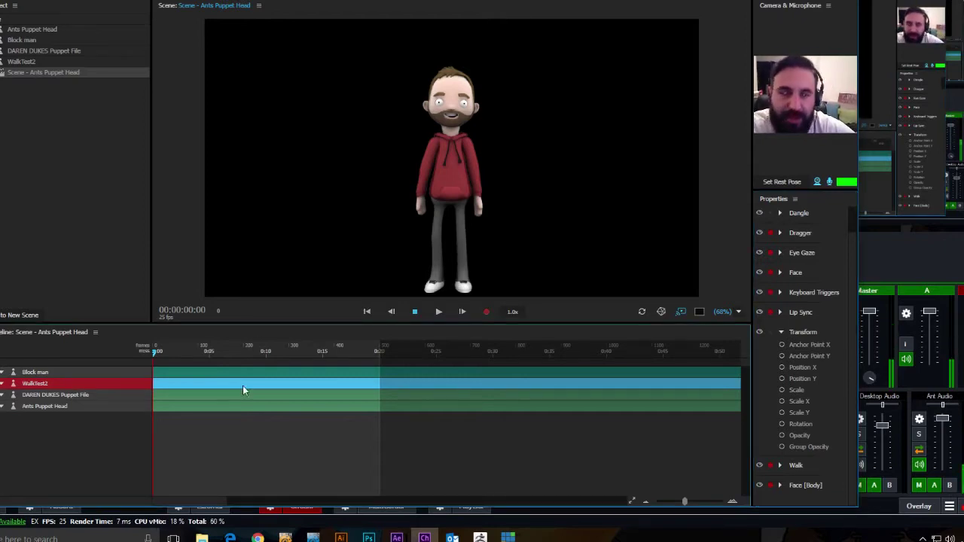
- Test the WalkTest2 puppet's walk in the scene by making it walk left, right and left again
{"action": "key", "text": "Left"}
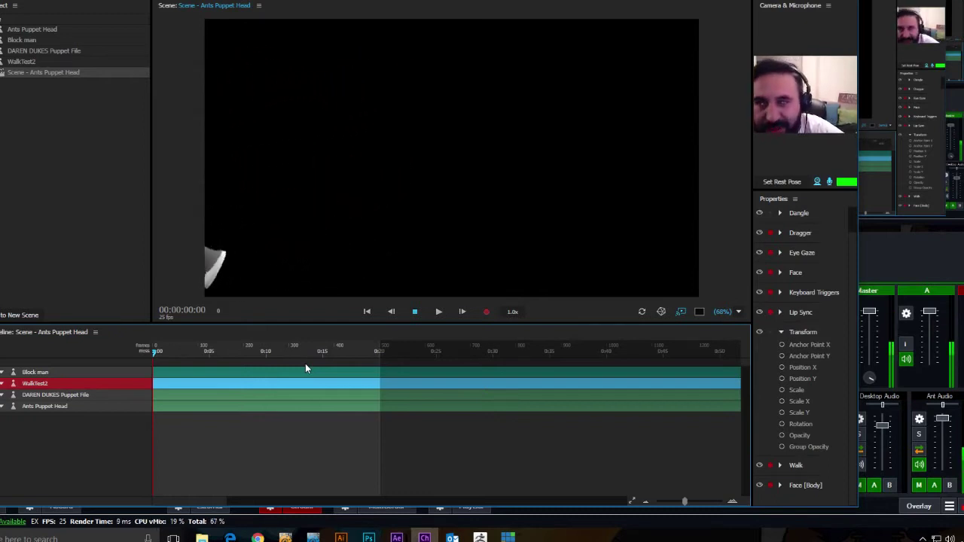
{"action": "key", "text": "Right"}
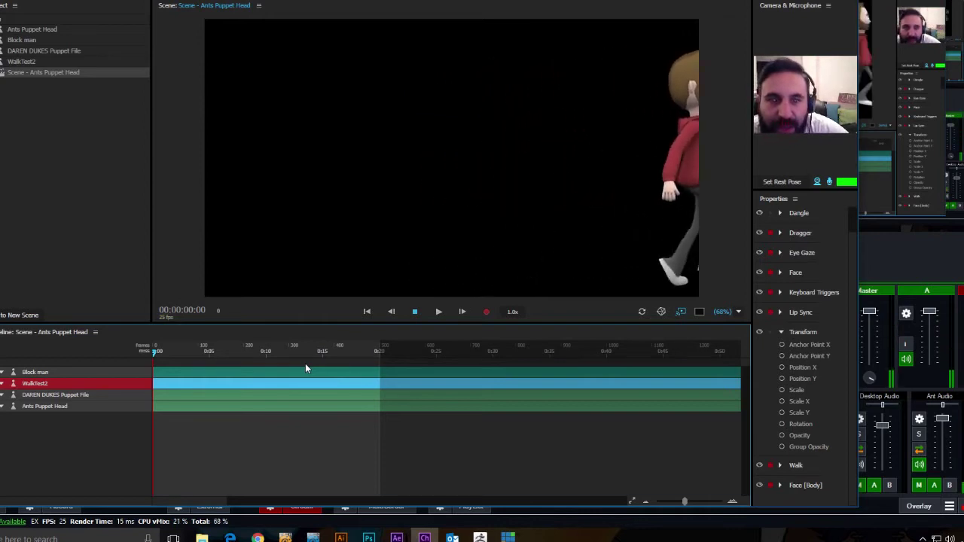
{"action": "key", "text": "Left"}
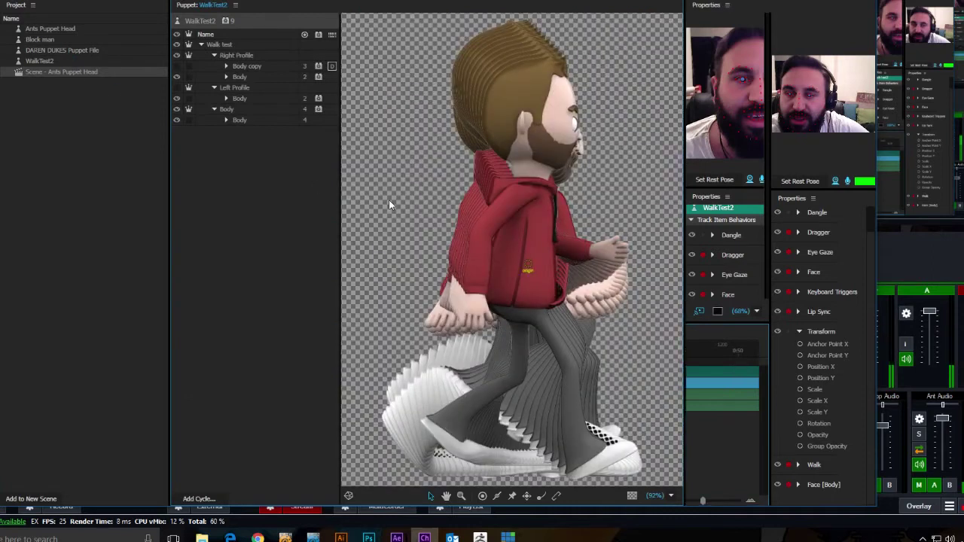
- In the WalkTest2 rig, expand the Body group under Right Profile and widen the layer list to show full layer names
{"action": "left_click", "coordinate": [215, 56]}
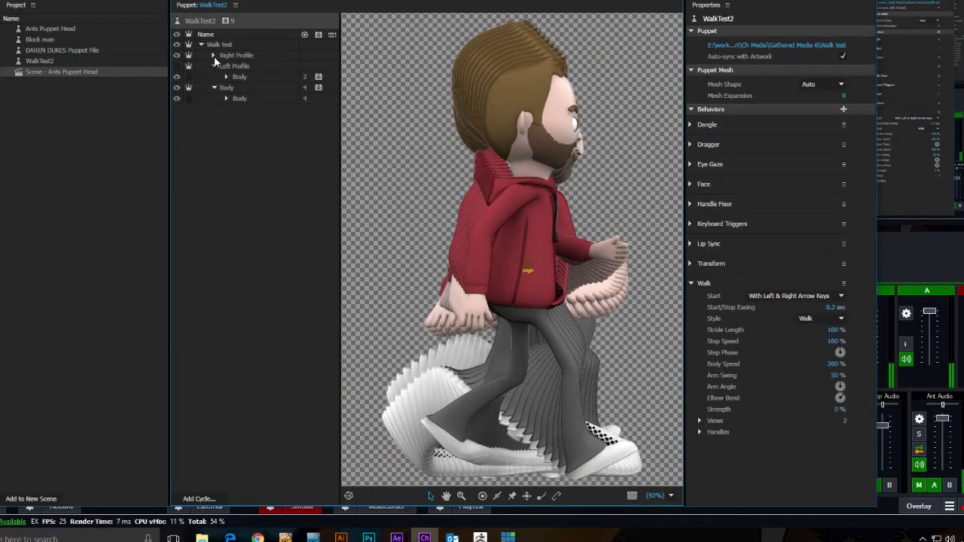
{"action": "left_click", "coordinate": [214, 55]}
{"action": "left_click", "coordinate": [226, 77]}
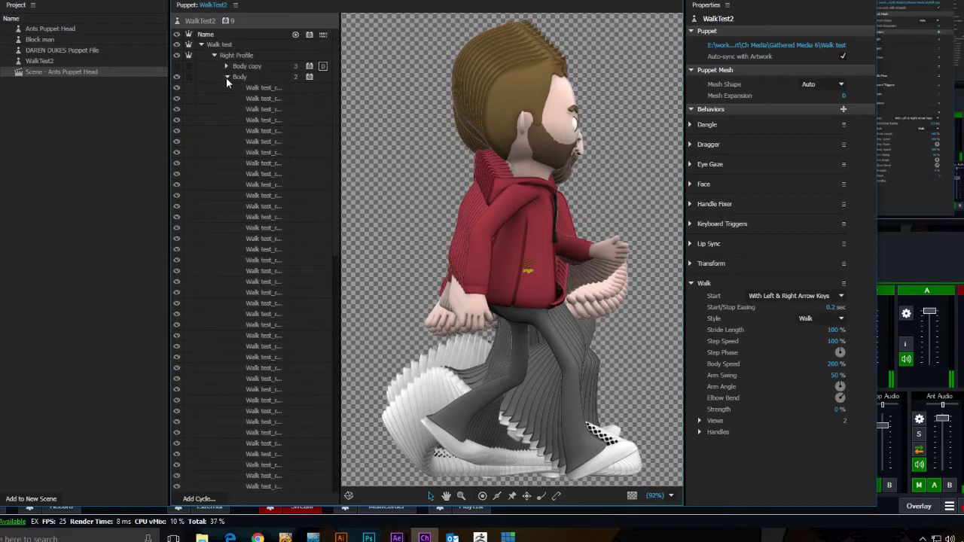
{"action": "left_click_drag", "start_coordinate": [338, 106], "coordinate": [409, 106]}
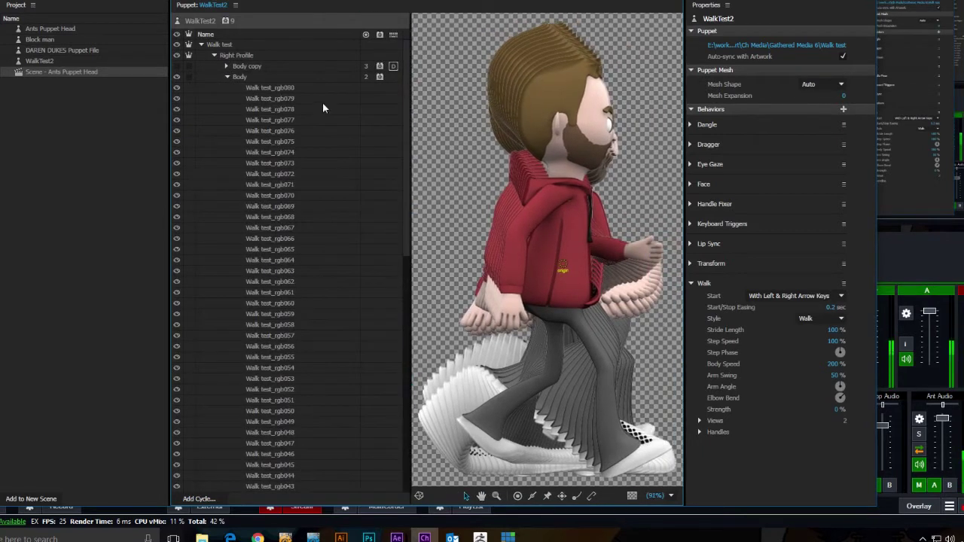
- Examine the individual walk-cycle frame layers of the Right Profile Body, from Walk test_rgb080 down to Walk test_rgb068
{"action": "left_click", "coordinate": [309, 91]}
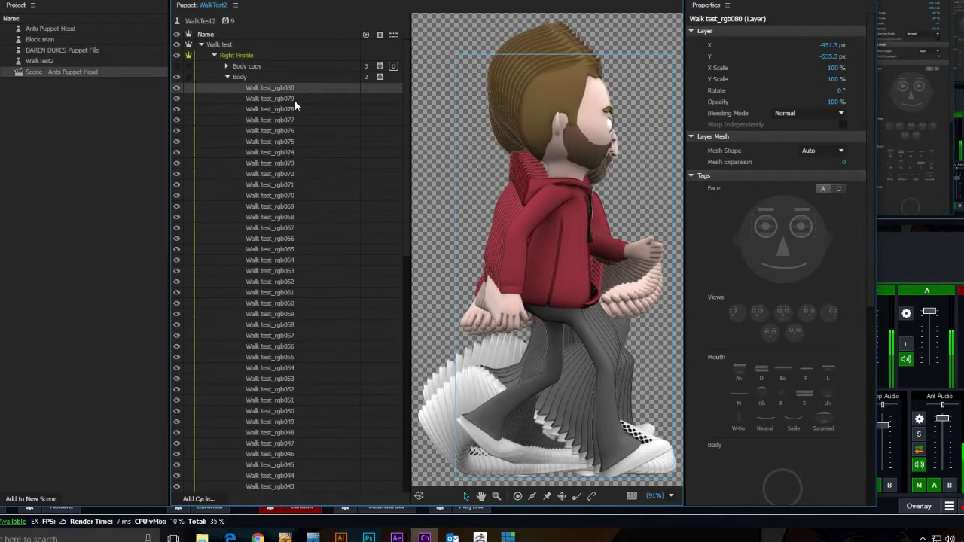
{"action": "left_click", "coordinate": [295, 100]}
{"action": "left_click", "coordinate": [295, 113]}
{"action": "left_click", "coordinate": [295, 122]}
{"action": "left_click", "coordinate": [296, 138]}
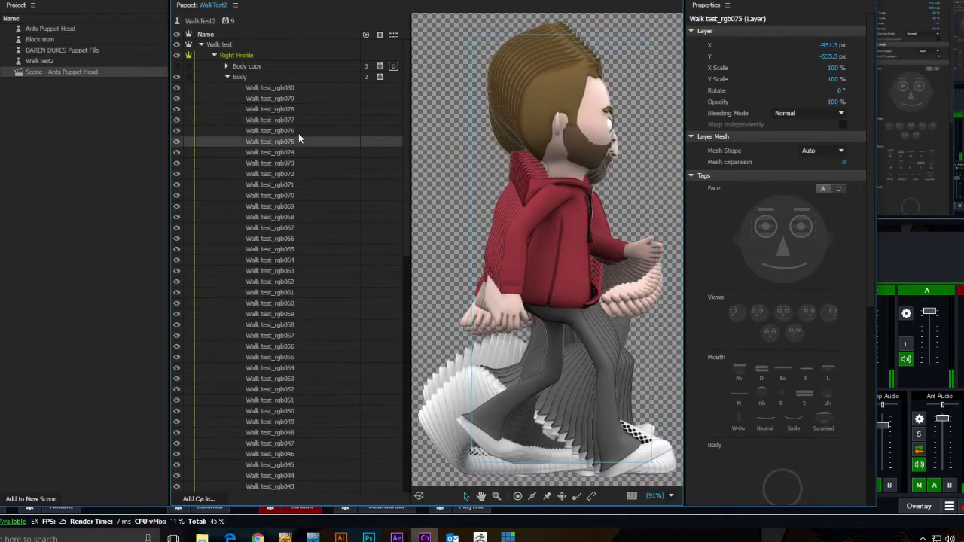
{"action": "left_click", "coordinate": [298, 133]}
{"action": "left_click", "coordinate": [299, 144]}
{"action": "left_click", "coordinate": [300, 154]}
{"action": "left_click", "coordinate": [300, 167]}
{"action": "left_click", "coordinate": [301, 173]}
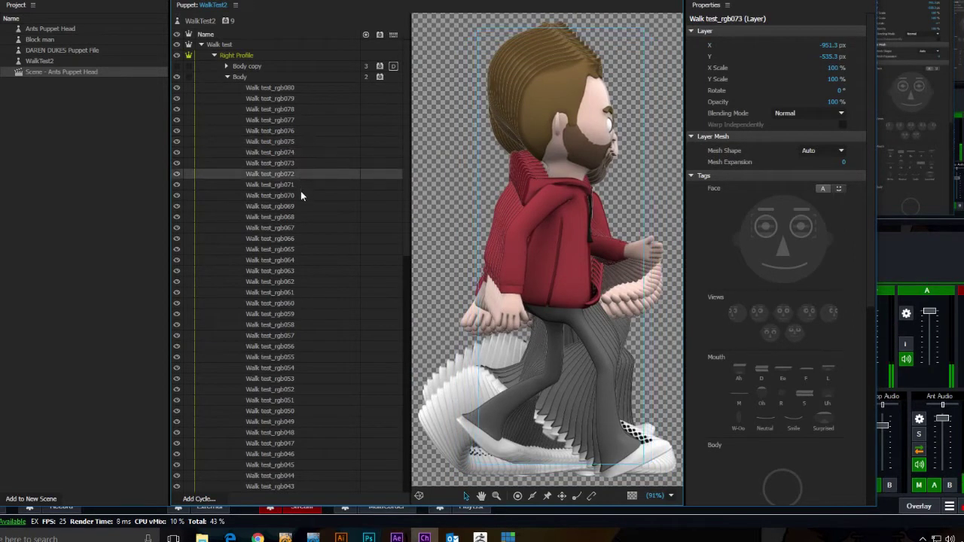
{"action": "left_click", "coordinate": [301, 194]}
{"action": "left_click", "coordinate": [306, 217]}
{"action": "mouse_move", "coordinate": [406, 132]}
{"action": "left_mouse_down"}
{"action": "mouse_move", "coordinate": [401, 361]}
{"action": "mouse_move", "coordinate": [402, 204]}
{"action": "mouse_move", "coordinate": [388, 131]}
{"action": "left_mouse_up"}
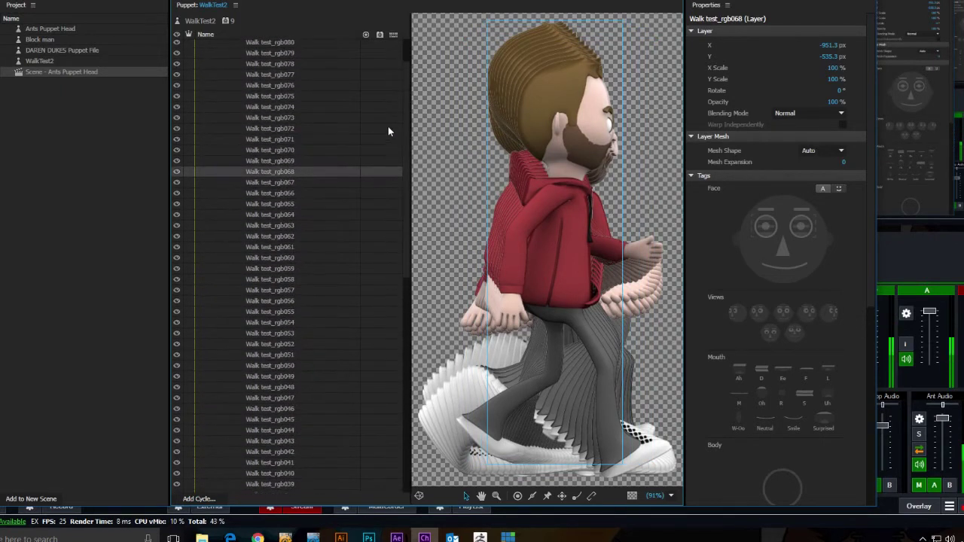
{"action": "left_click_drag", "start_coordinate": [409, 177], "coordinate": [410, 124]}
- Review the Right Profile Body layer's Cycle Layers settings, collapse its frames and inspect the Right Heel and Right Toe handles
{"action": "left_click", "coordinate": [272, 77]}
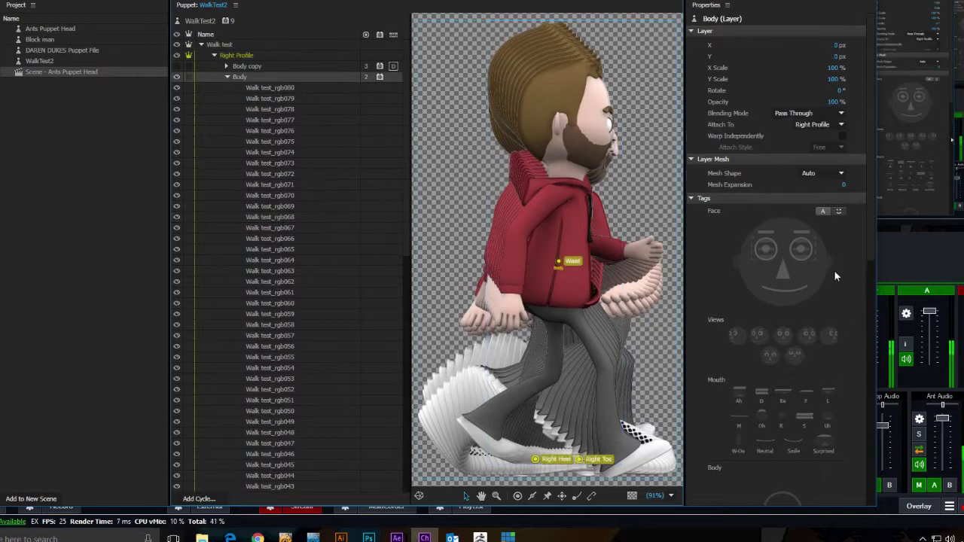
{"action": "left_click_drag", "start_coordinate": [869, 248], "coordinate": [885, 503]}
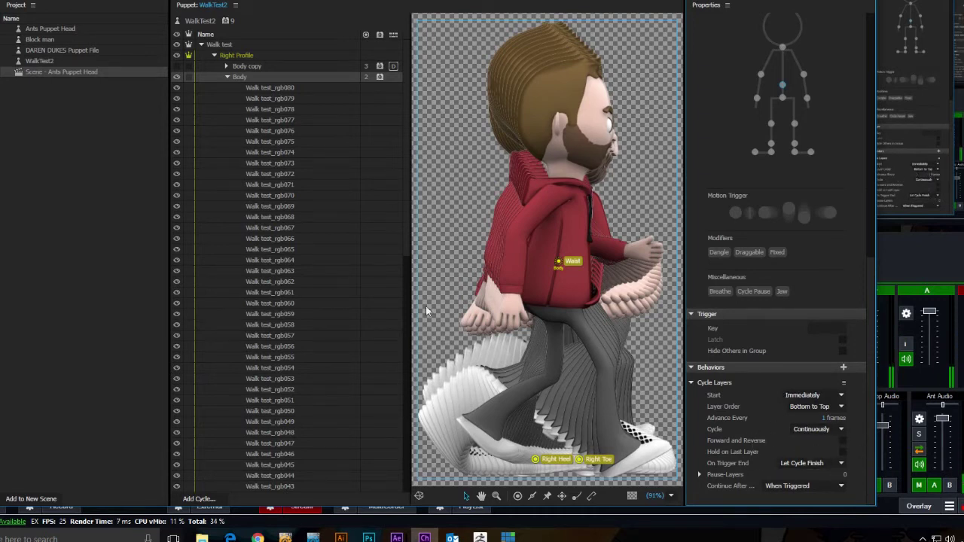
{"action": "left_click", "coordinate": [227, 77]}
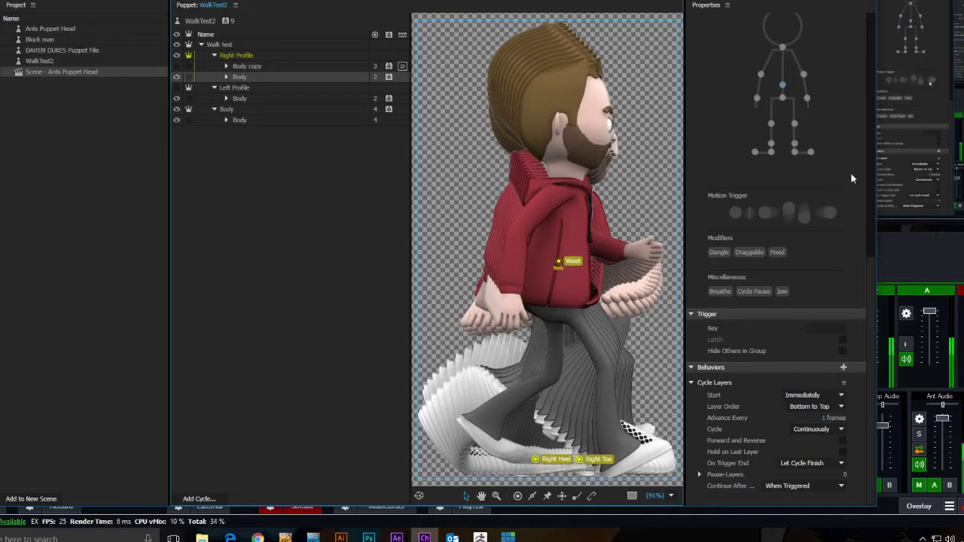
{"action": "left_click", "coordinate": [581, 459]}
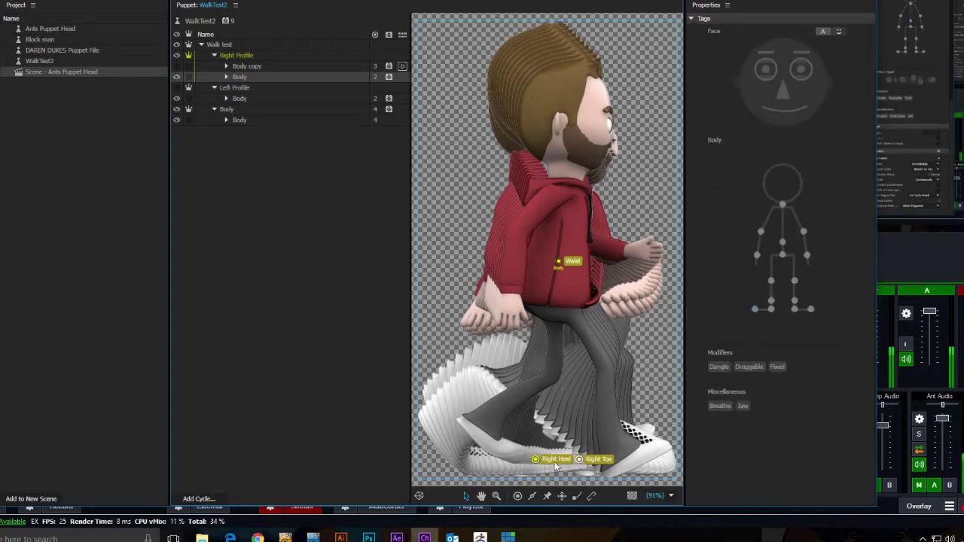
- Inspect the Left Profile view tag and the waist, toe and heel handles on its Body layer
{"action": "left_click", "coordinate": [234, 87]}
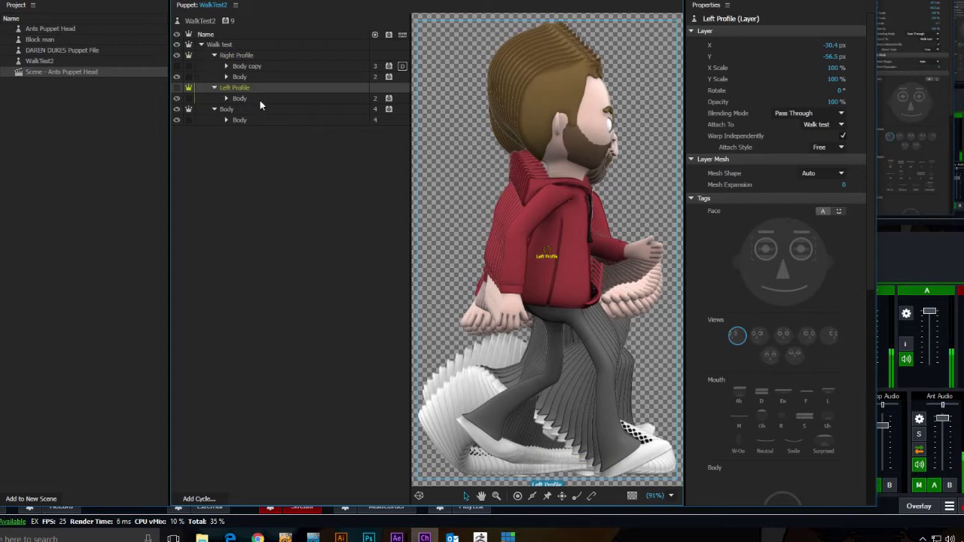
{"action": "left_click", "coordinate": [256, 98]}
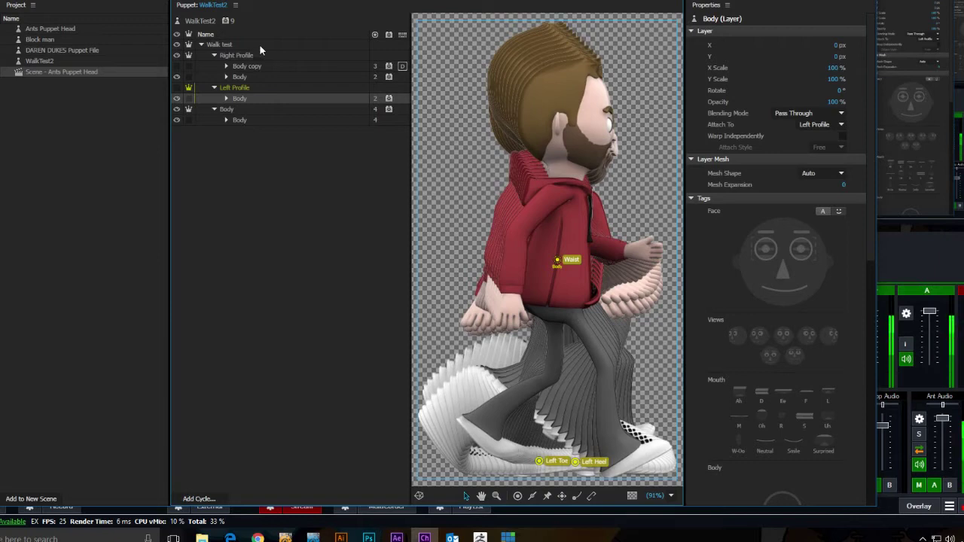
{"action": "left_click", "coordinate": [287, 147]}
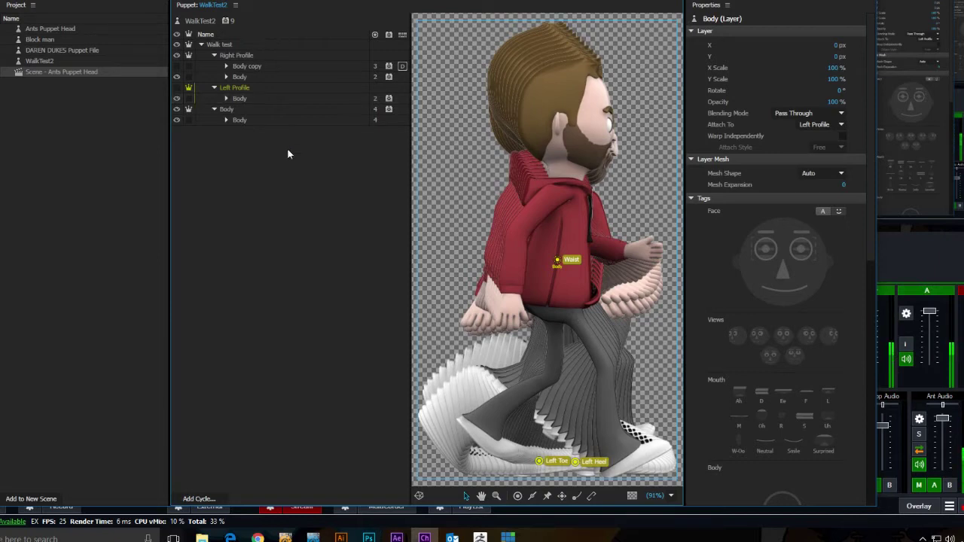
- Return to the recording scene and walk the WalkTest2 puppet back and forth repeatedly to check both profile walk cycles
{"action": "left_click", "coordinate": [438, 1]}
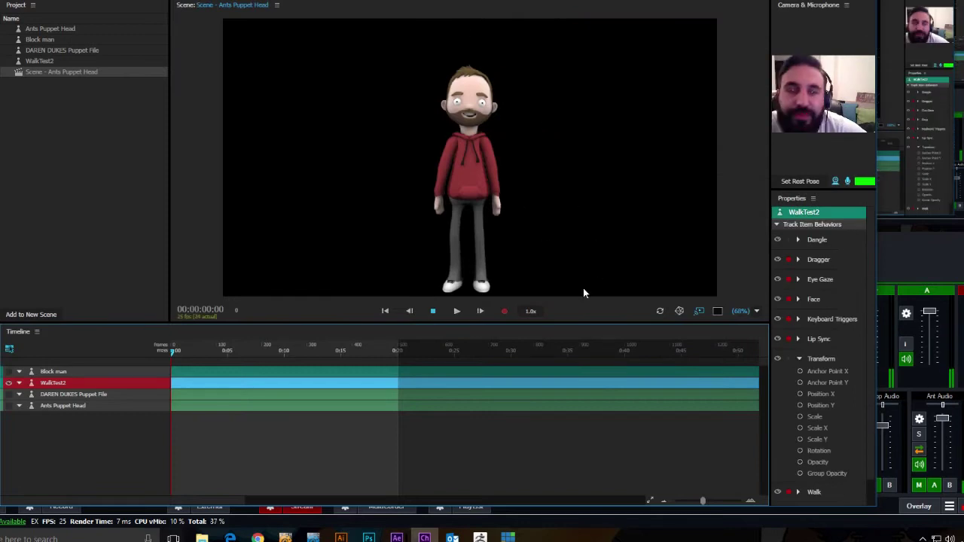
{"action": "key", "text": "Left"}
{"action": "key", "text": "Left"}
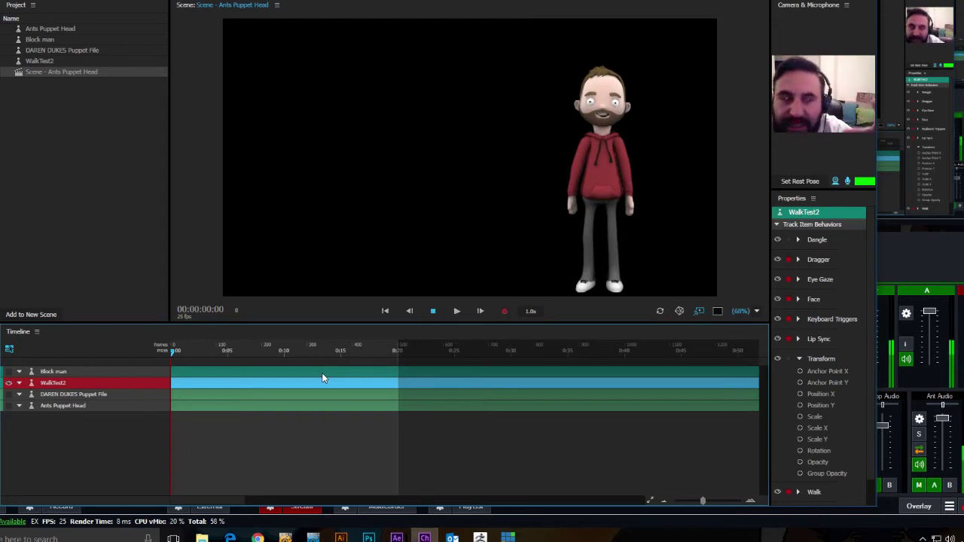
{"action": "key", "text": "Left"}
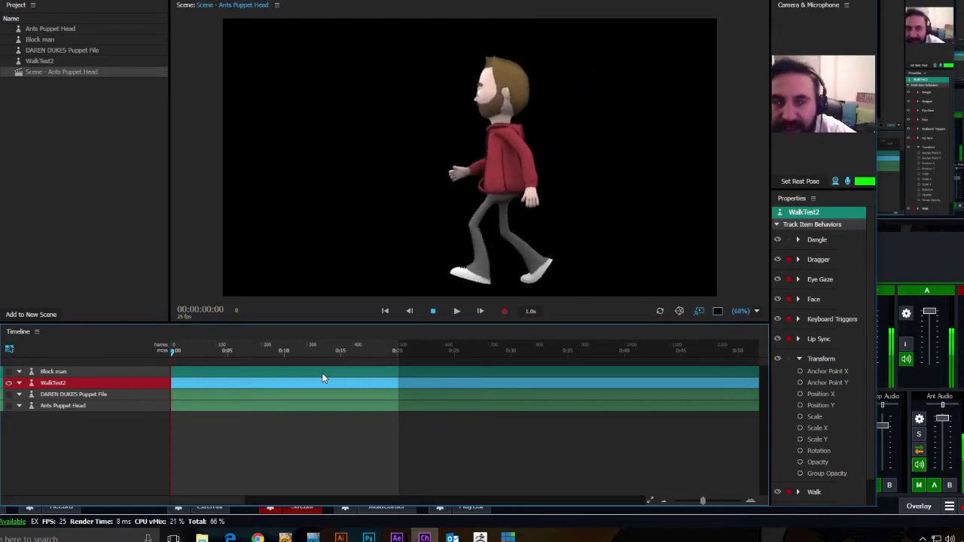
{"action": "key", "text": "Right"}
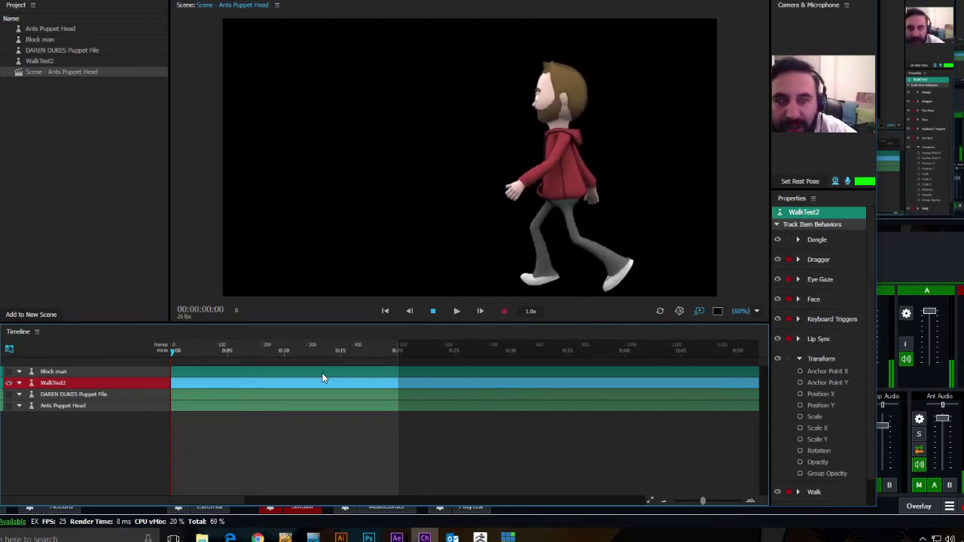
{"action": "key", "text": "Left"}
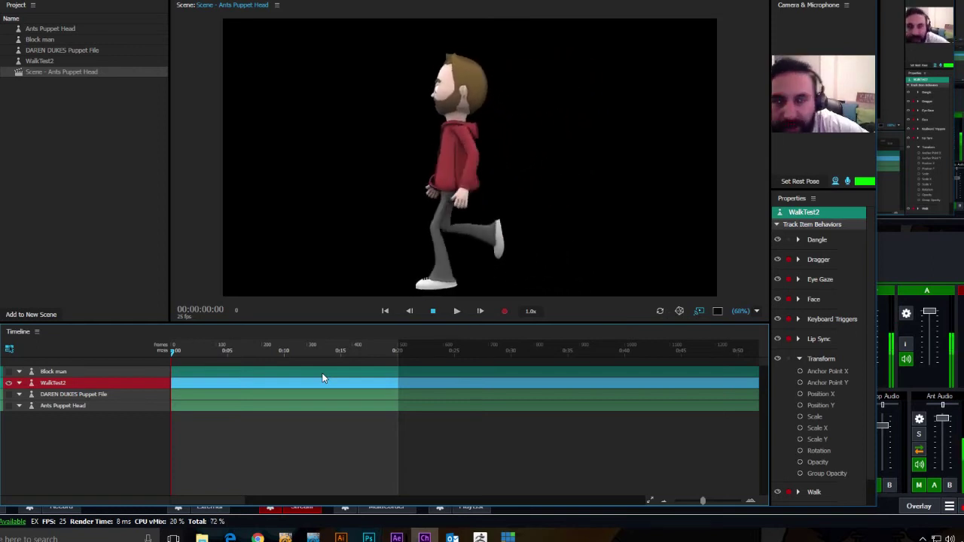
{"action": "key", "text": "Right"}
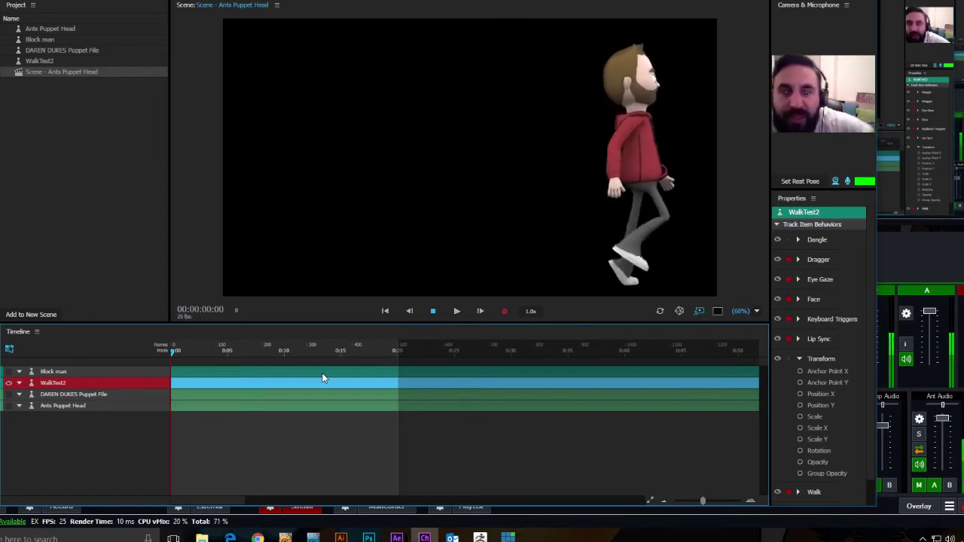
{"action": "key", "text": "Left"}
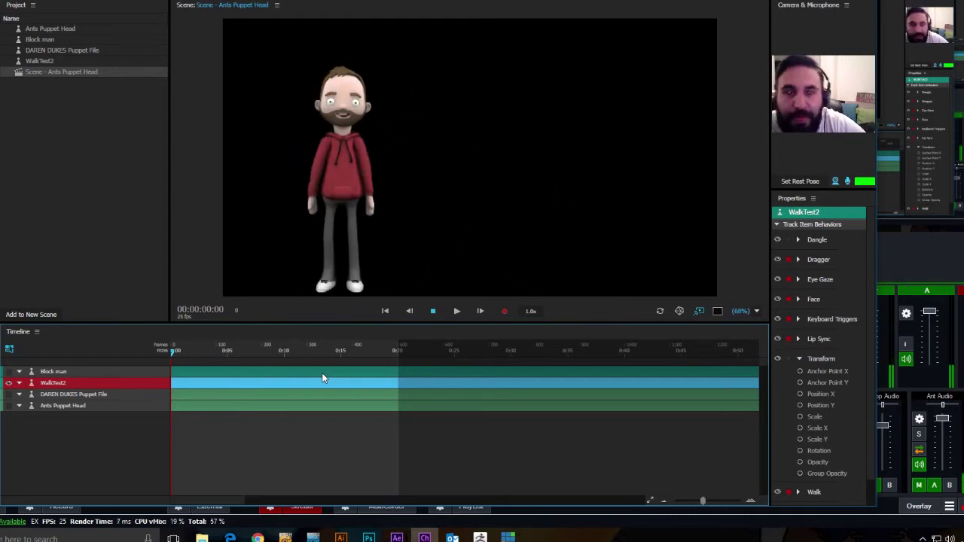
{"action": "key", "text": "Right"}
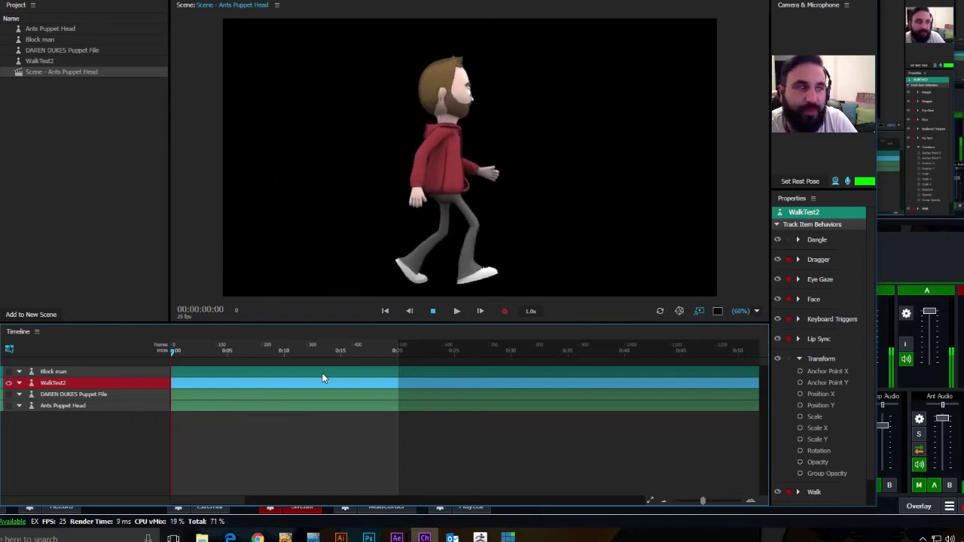
{"action": "key", "text": "Left"}
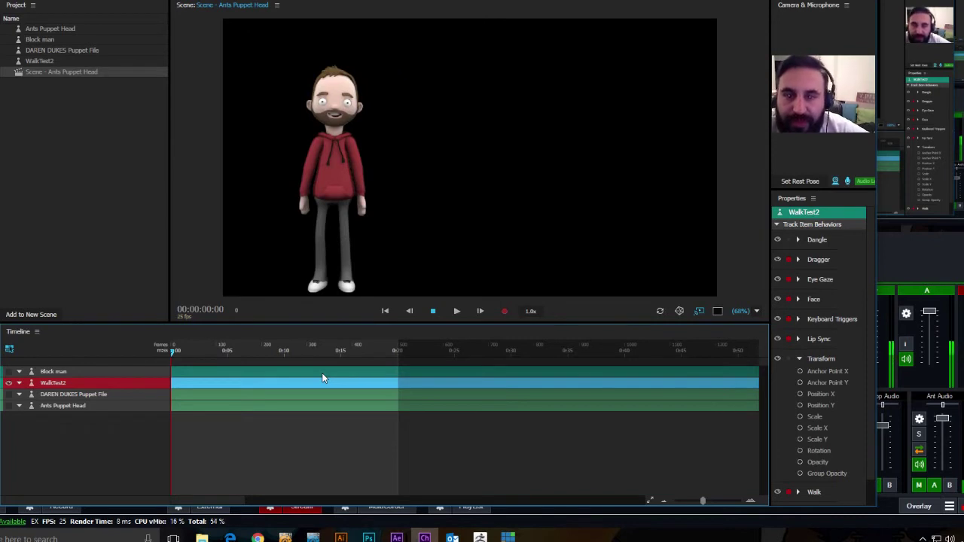
{"action": "key", "text": "Right"}
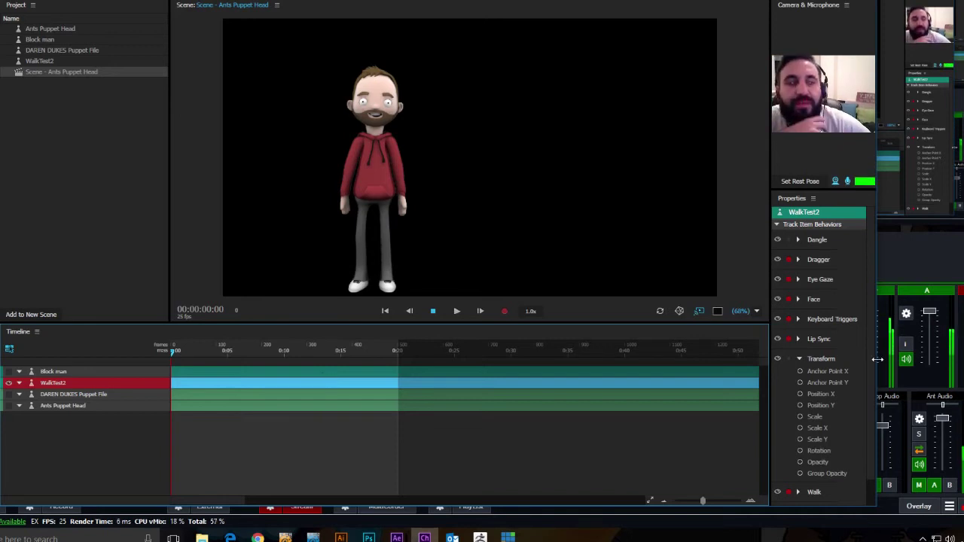
- Widen the window, expand the Walk behavior's parameters for WalkTest2 and keep the WalkTest2 track selected
{"action": "left_click_drag", "start_coordinate": [888, 359], "coordinate": [951, 355]}
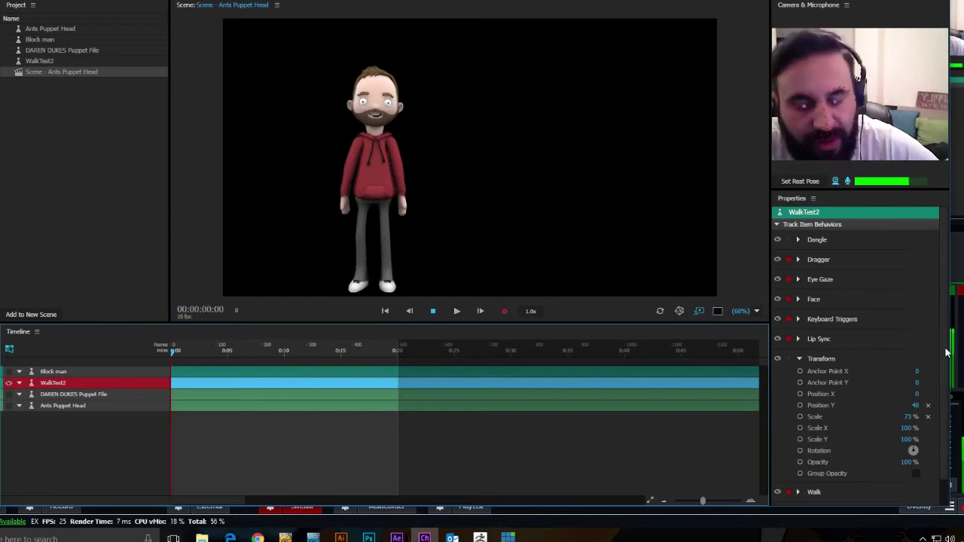
{"action": "scroll", "coordinate": [946, 369], "scroll_direction": "down", "scroll_amount": 2}
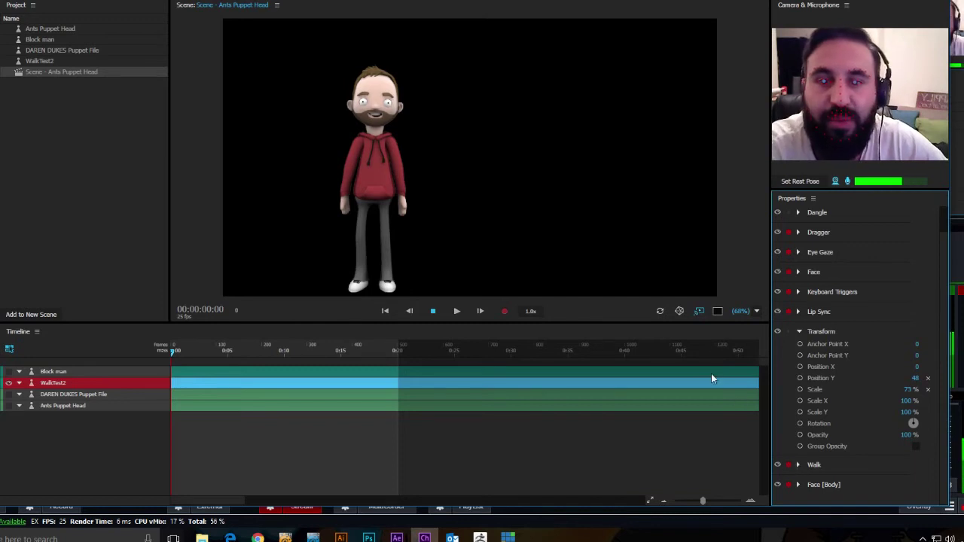
{"action": "left_click", "coordinate": [798, 465]}
{"action": "scroll", "coordinate": [940, 392], "scroll_direction": "down", "scroll_amount": 5}
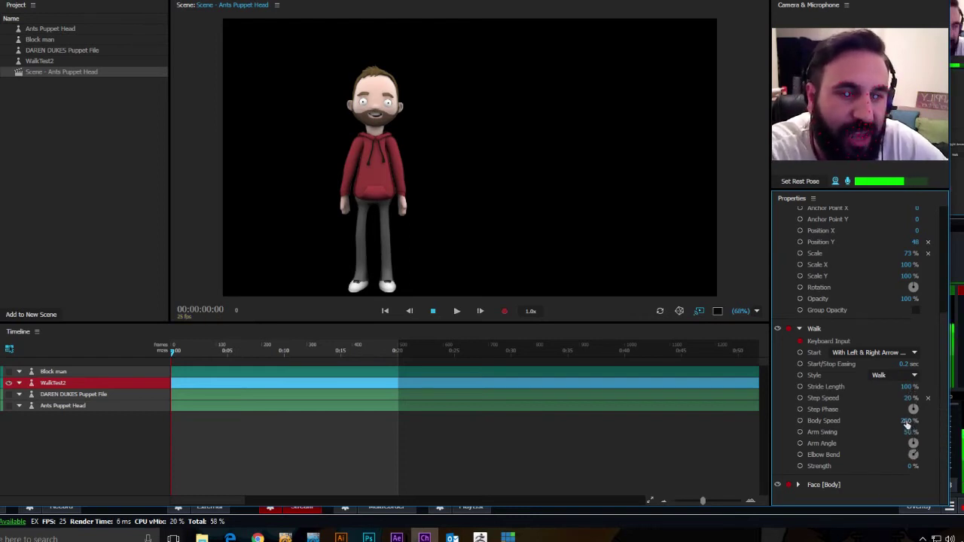
{"action": "left_click", "coordinate": [379, 374]}
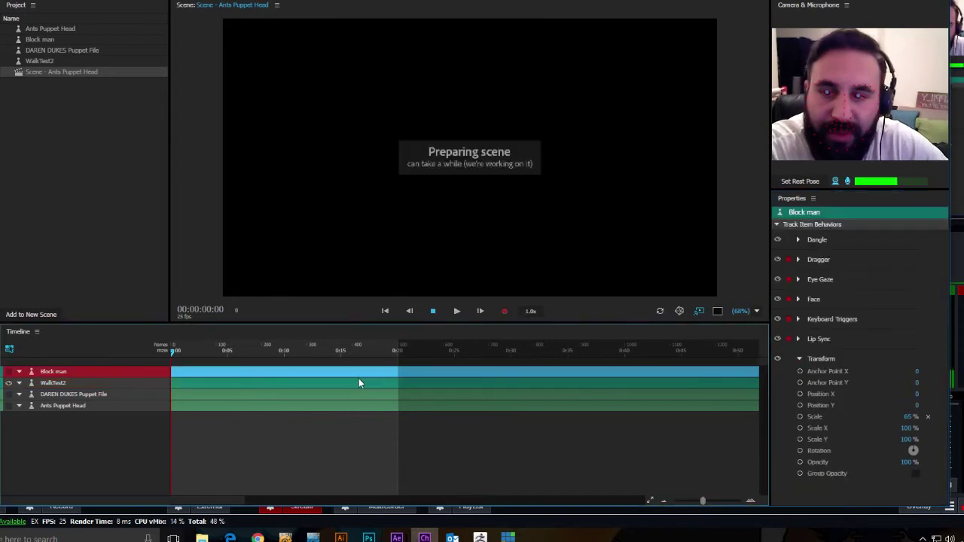
{"action": "left_click", "coordinate": [107, 382]}
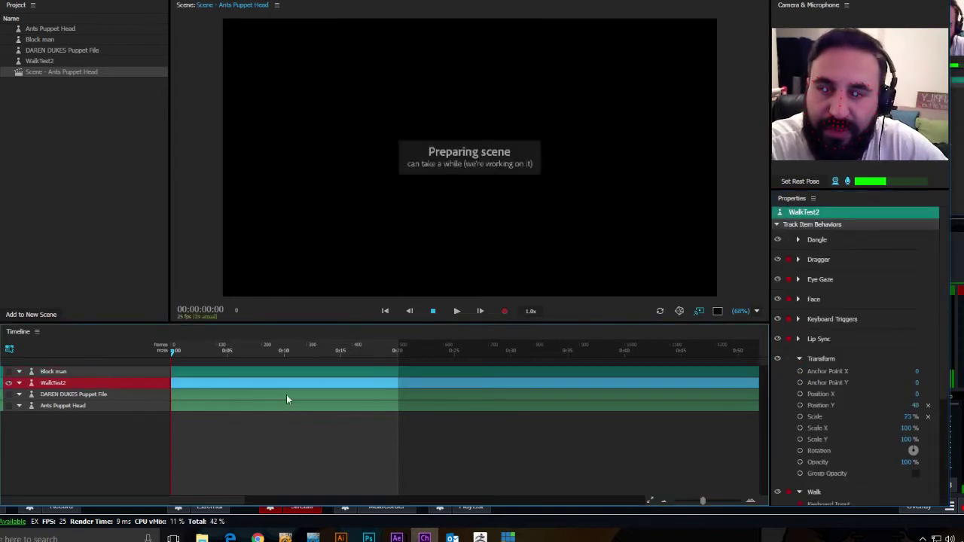
- Bring the Walk behavior's parameters into view and walk the WalkTest2 puppet left and right at 100% Body Speed
{"action": "key", "text": "Right"}
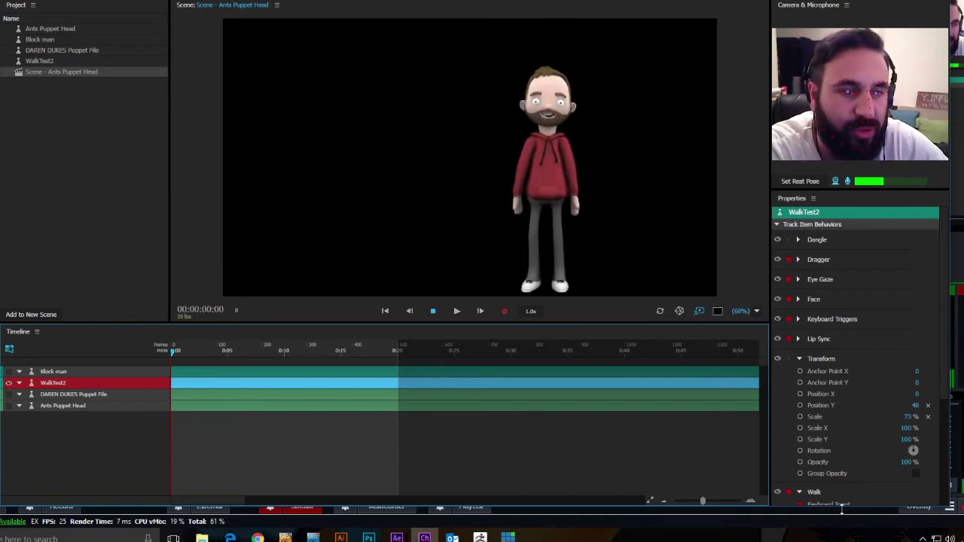
{"action": "scroll", "coordinate": [855, 482], "scroll_direction": "down", "scroll_amount": 3}
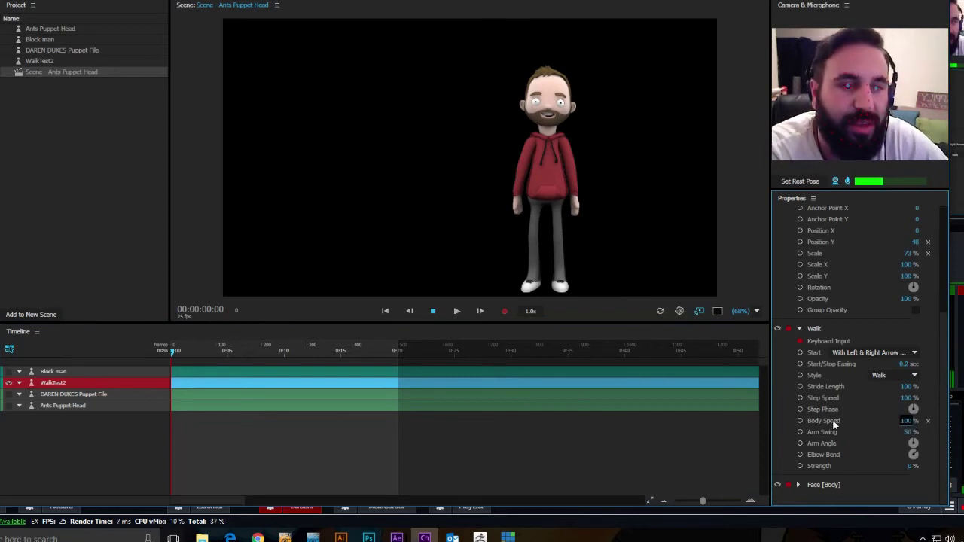
{"action": "key", "text": "Left"}
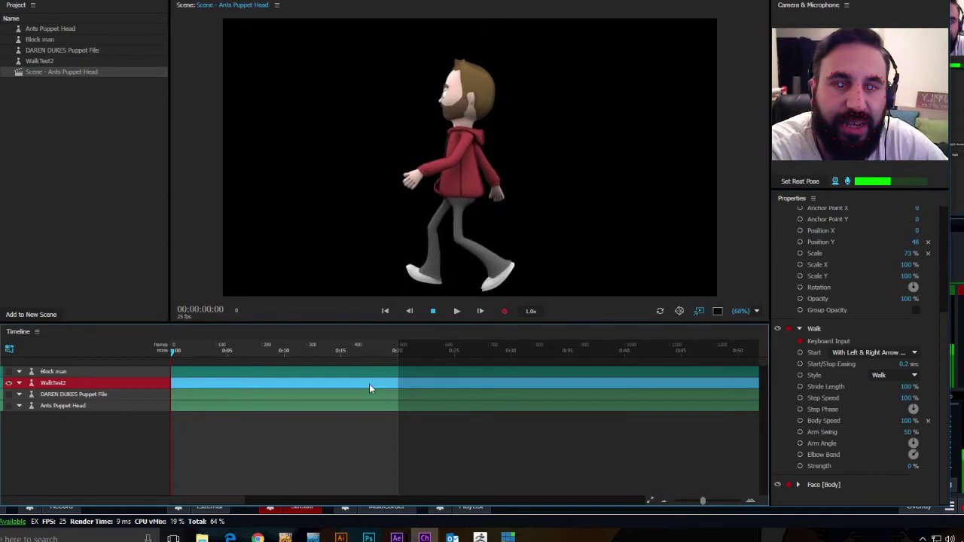
{"action": "key", "text": "Right"}
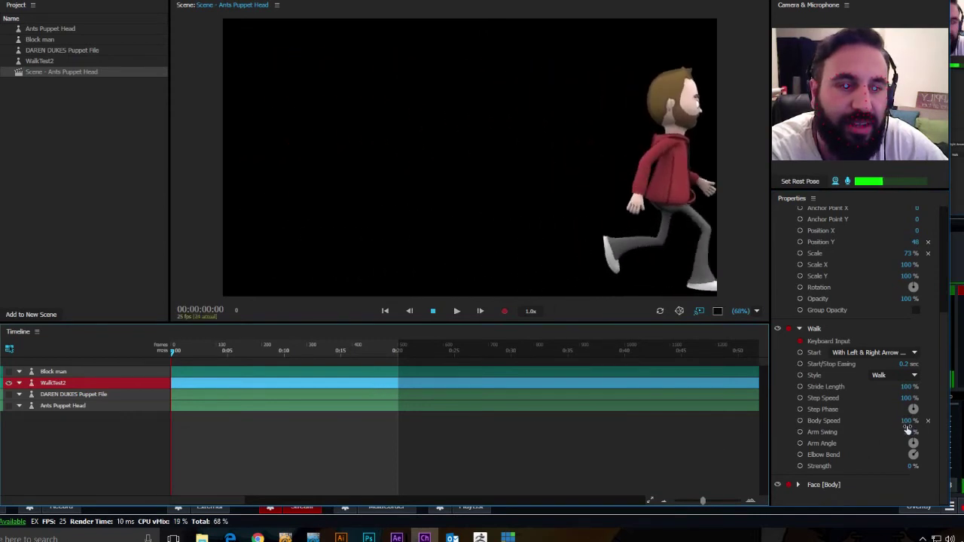
{"action": "key", "text": "Left"}
{"action": "key", "text": "Right"}
- Try a Step Speed of 10% in the Walk behavior and walk the puppet to the left to test it
{"action": "left_click", "coordinate": [909, 420]}
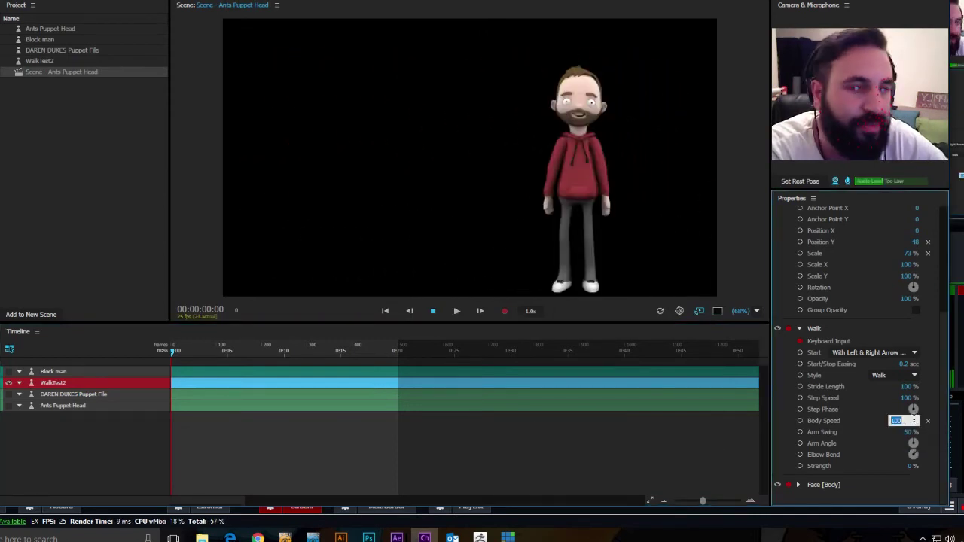
{"action": "left_click", "coordinate": [906, 399]}
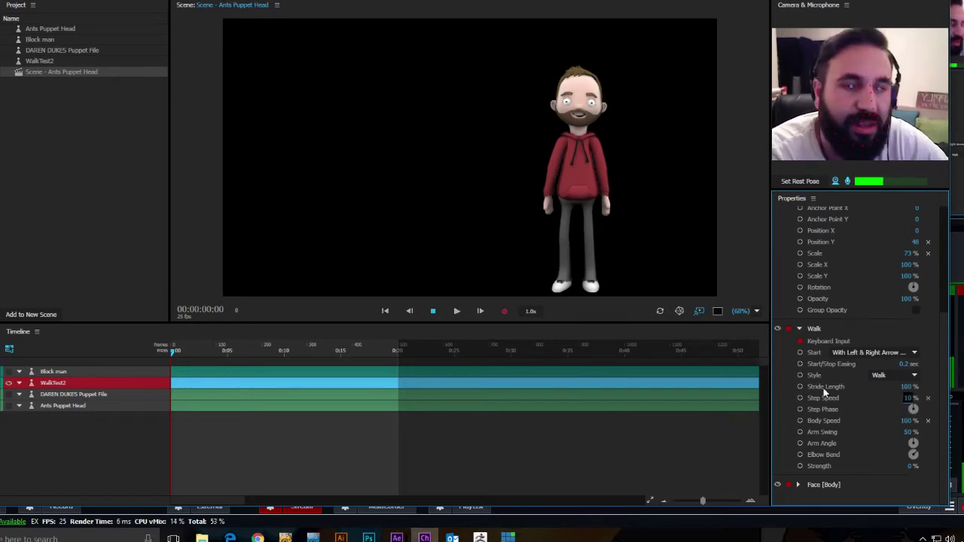
{"action": "type", "text": "10"}
{"action": "left_click", "coordinate": [412, 381]}
{"action": "key", "text": "Left"}
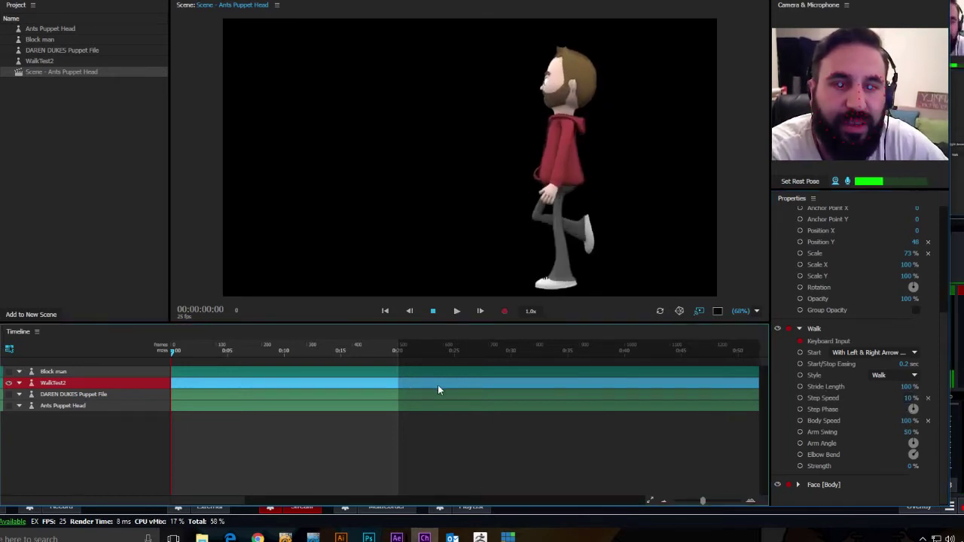
- Set the Walk behavior's Step Speed to 20% and walk the puppet back and forth repeatedly to check the cycle
{"action": "left_click", "coordinate": [906, 398]}
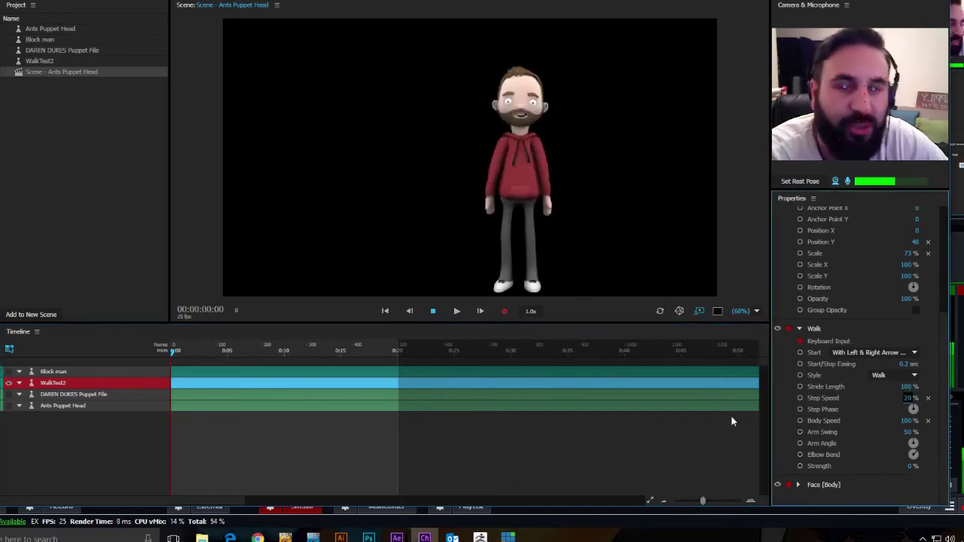
{"action": "left_click", "coordinate": [414, 385]}
{"action": "key", "text": "Left"}
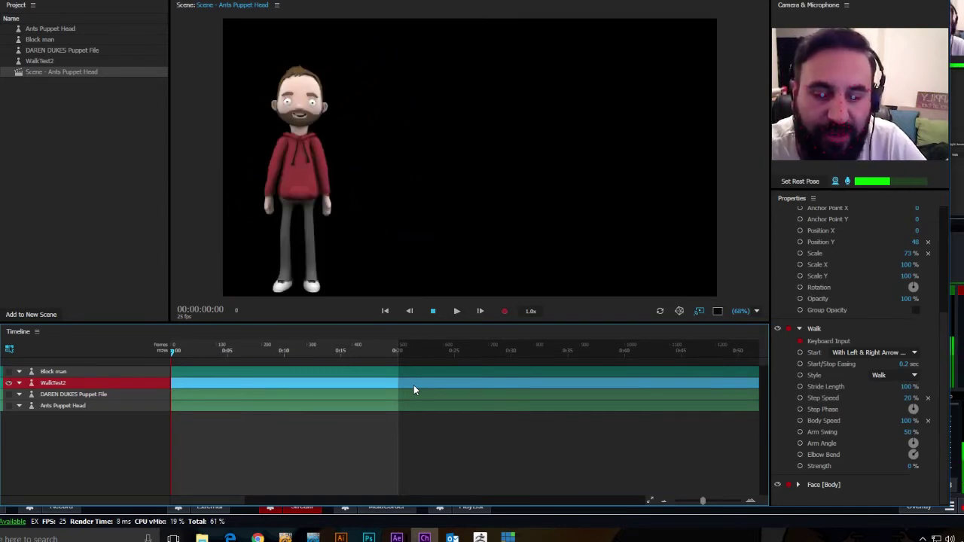
{"action": "key", "text": "Right"}
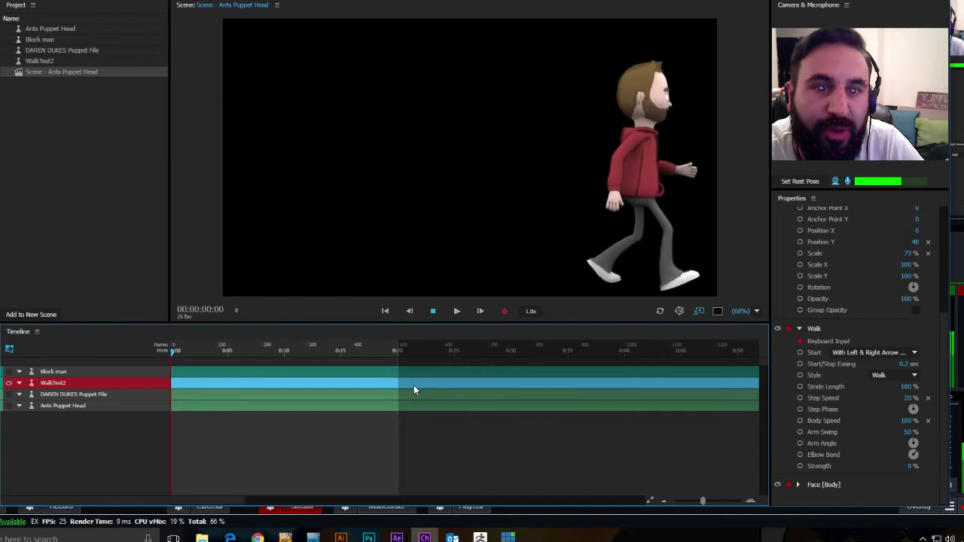
{"action": "key", "text": "Left"}
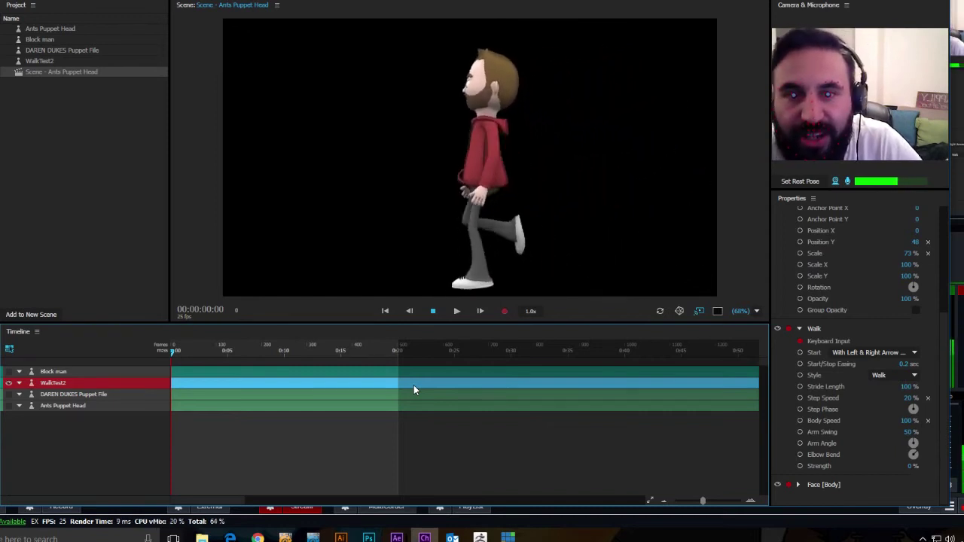
{"action": "key", "text": "Right"}
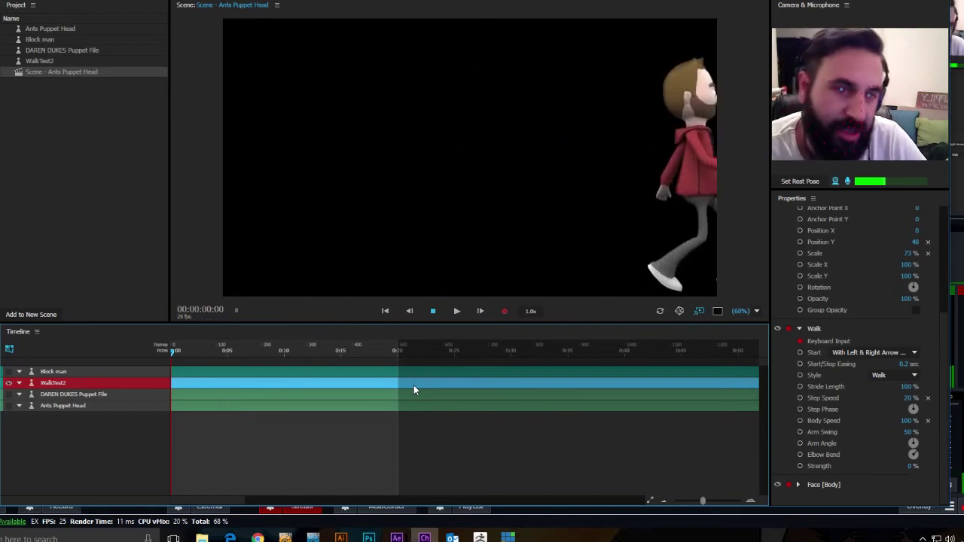
{"action": "key", "text": "Left"}
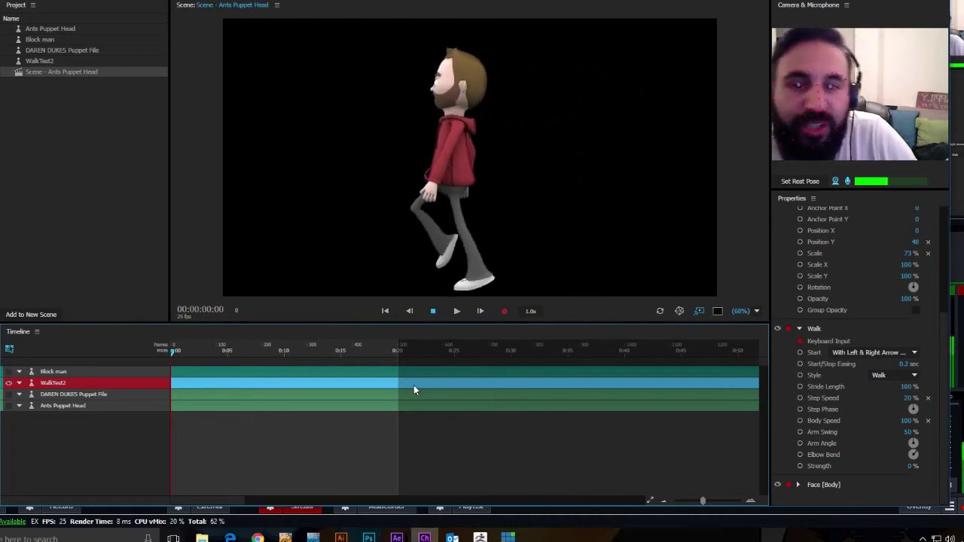
{"action": "key", "text": "Right"}
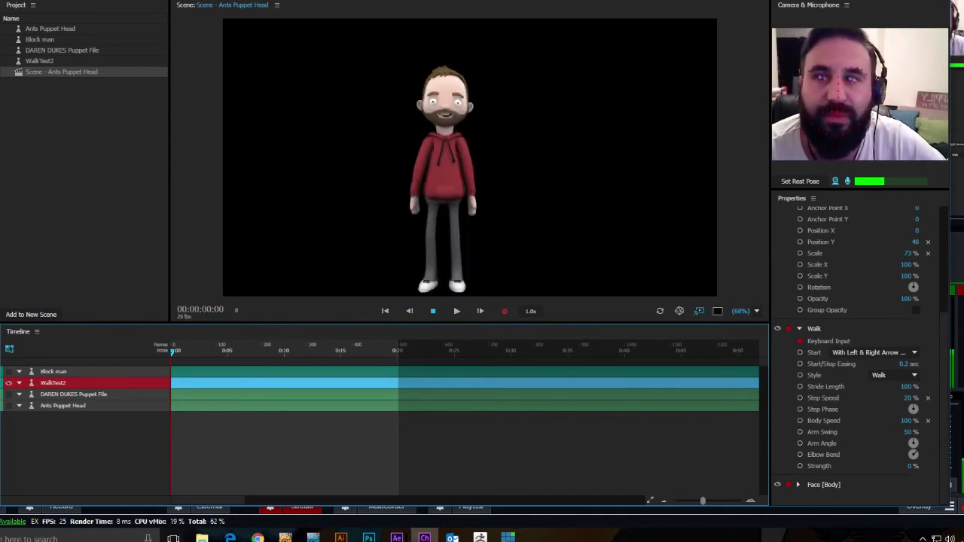
- Shrink the Character Animator window and move it off the screen to uncover the vMix inputs
{"action": "left_click_drag", "start_coordinate": [1, 1], "coordinate": [341, 145]}
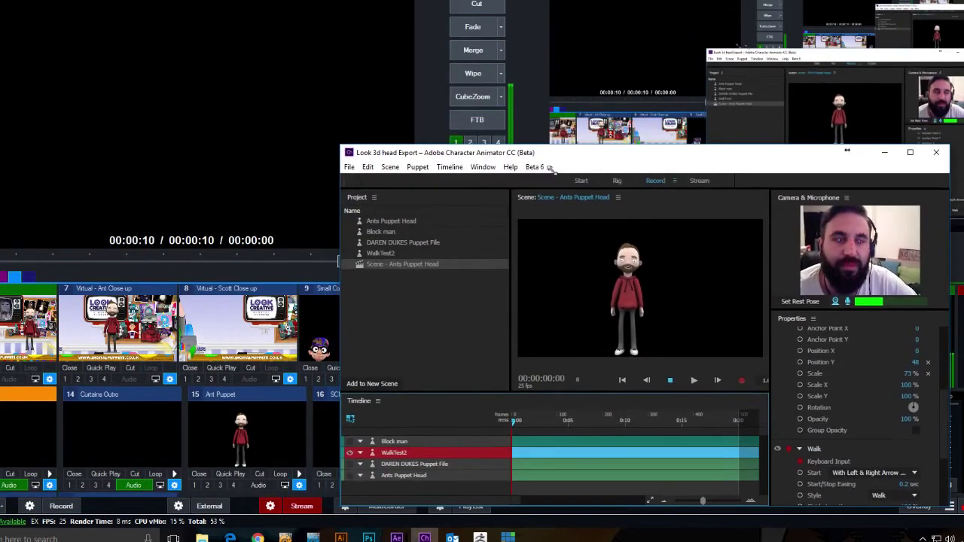
{"action": "left_click_drag", "start_coordinate": [549, 157], "coordinate": [963, 285]}
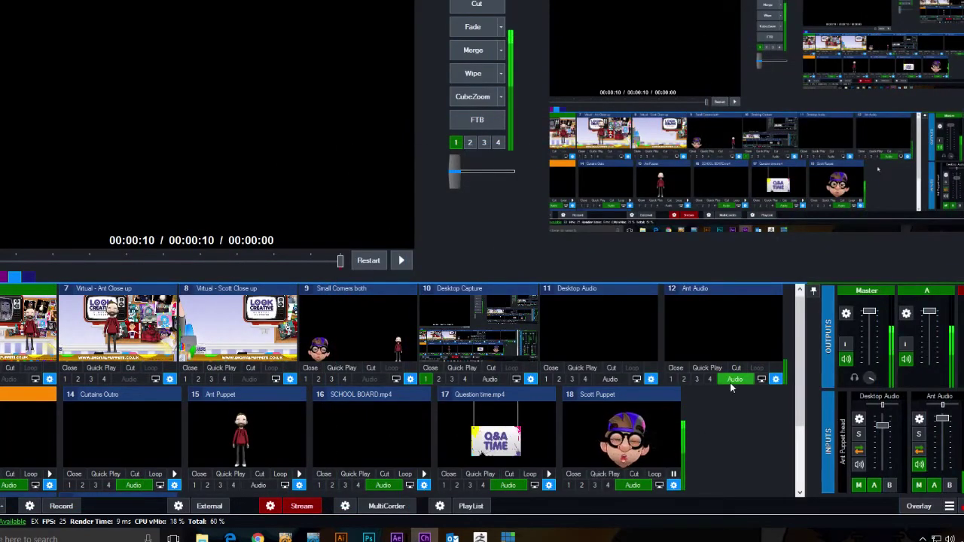